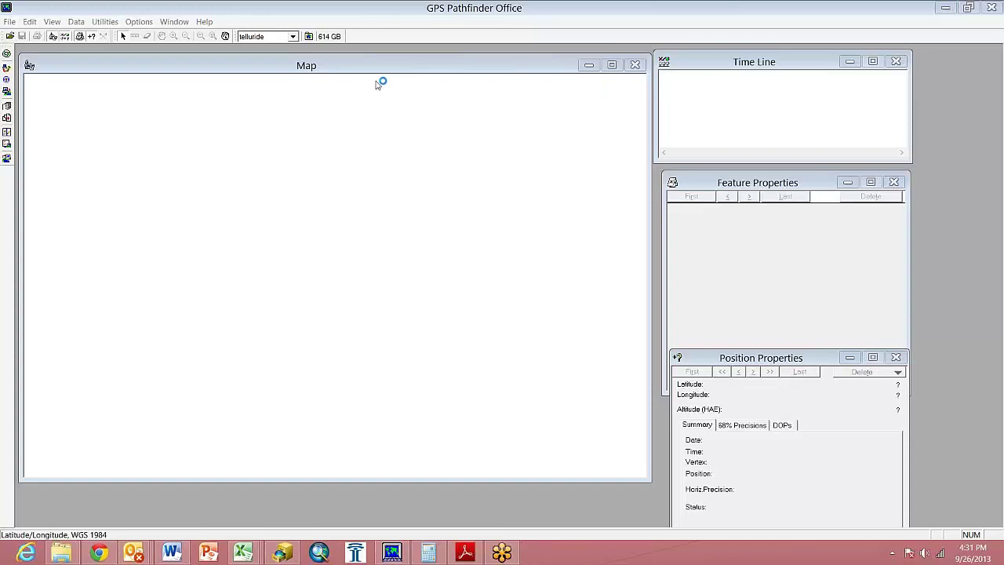
Select the telluride project and open its R090611A.SSF data file
left_click(294, 36)
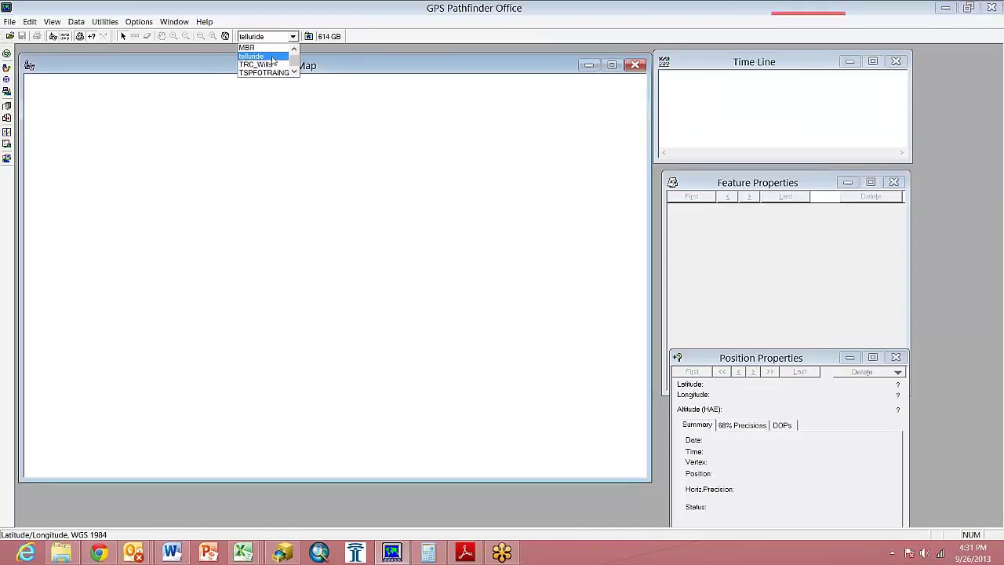
left_click(271, 58)
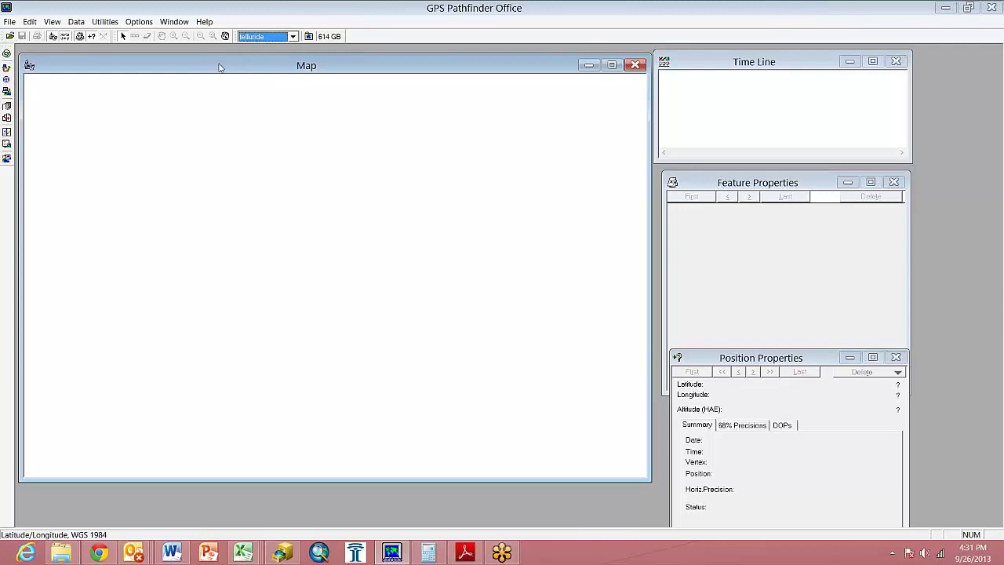
left_click(11, 36)
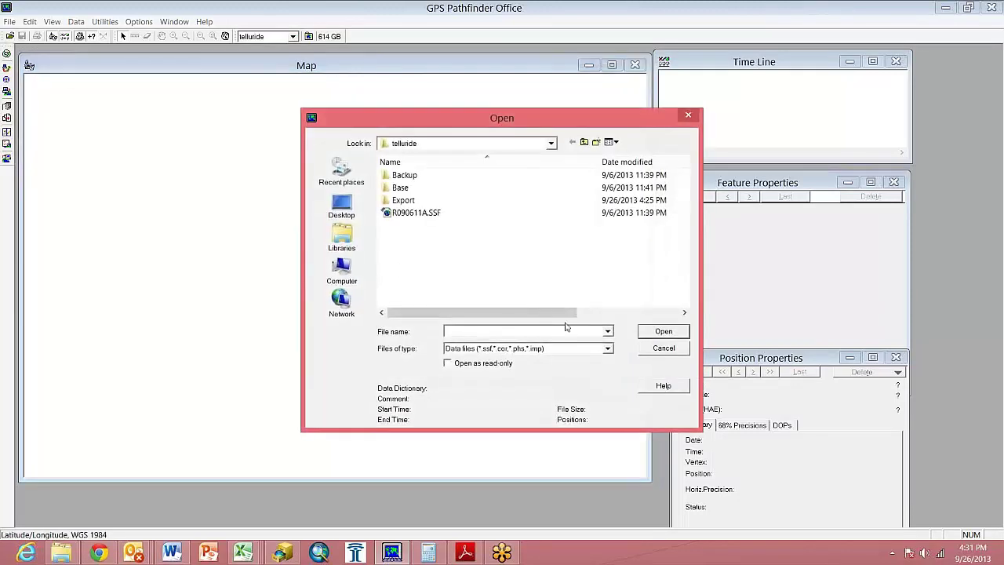
left_click(429, 218)
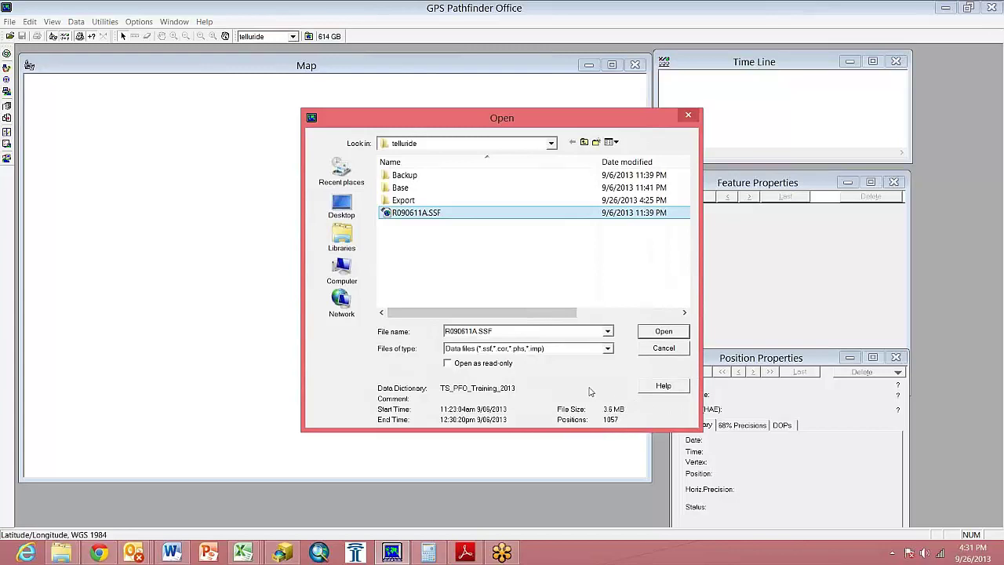
left_click(663, 331)
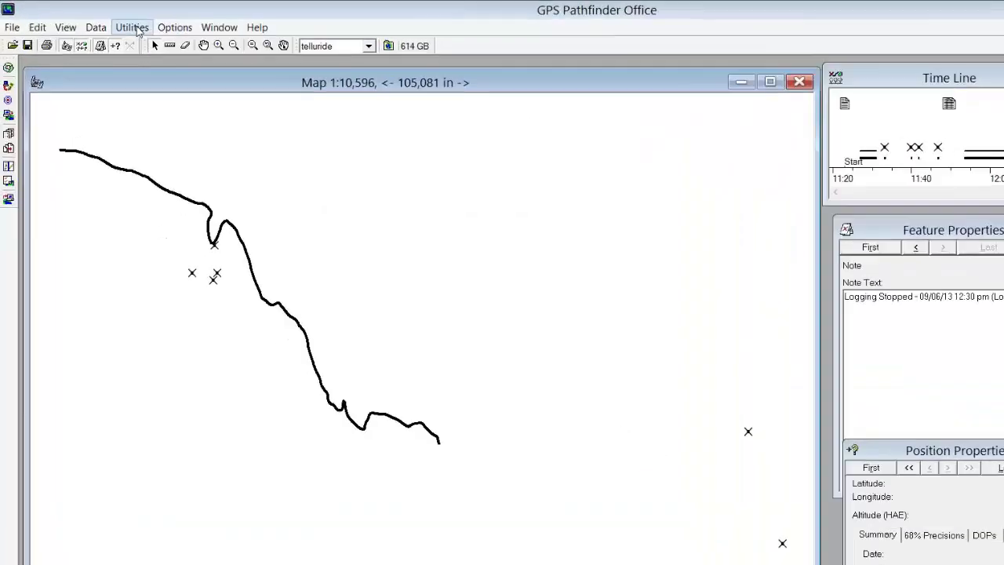
Start the Differential Correction wizard with R090611A.SSF as the file to correct and open the correction settings for changes
left_click(104, 21)
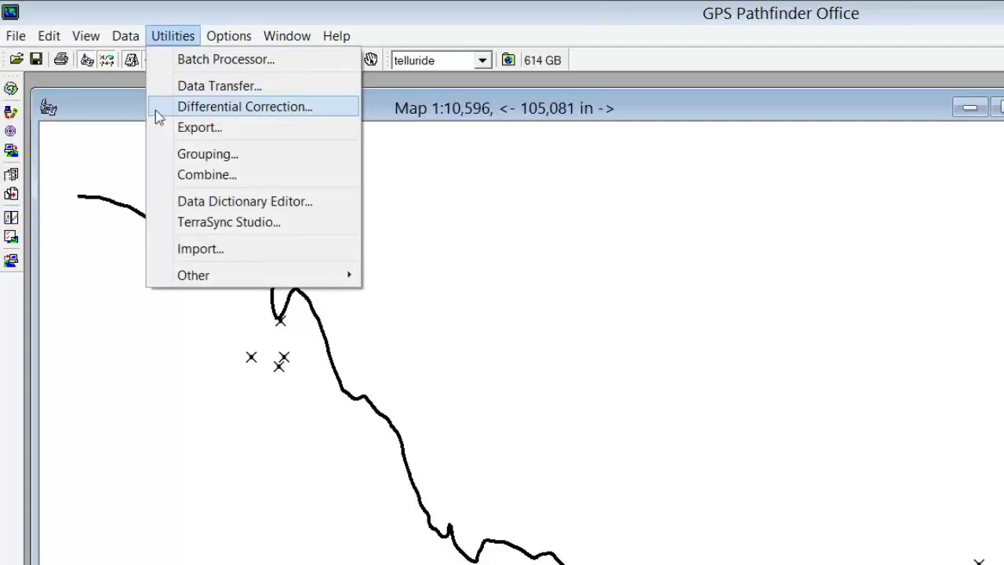
left_click(47, 126)
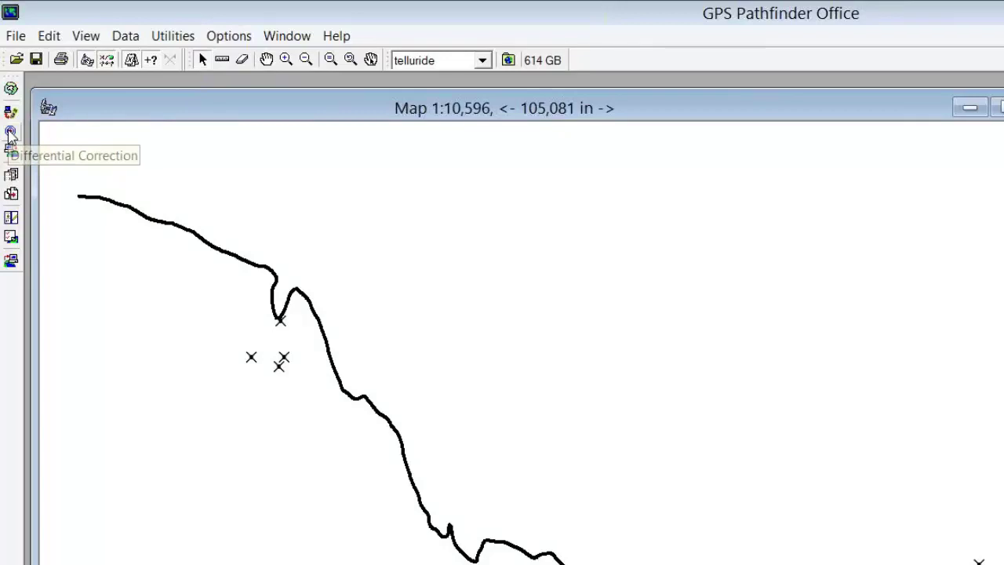
left_click(10, 134)
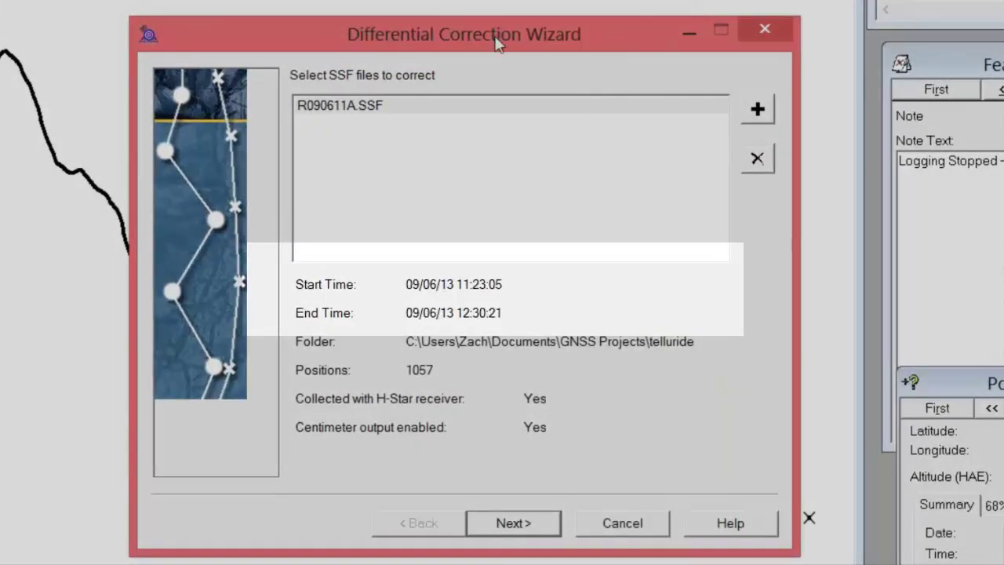
left_click(406, 110)
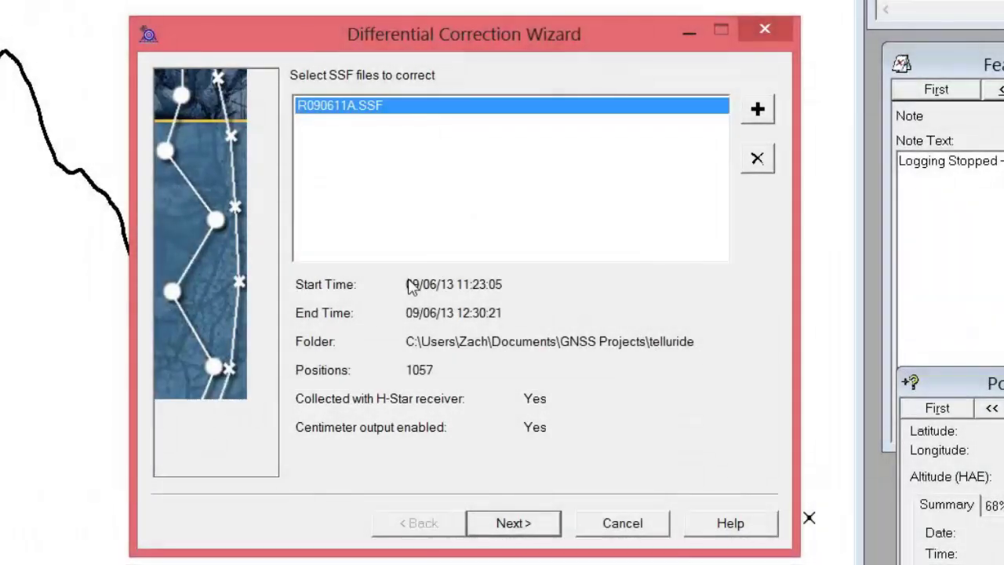
left_click(548, 528)
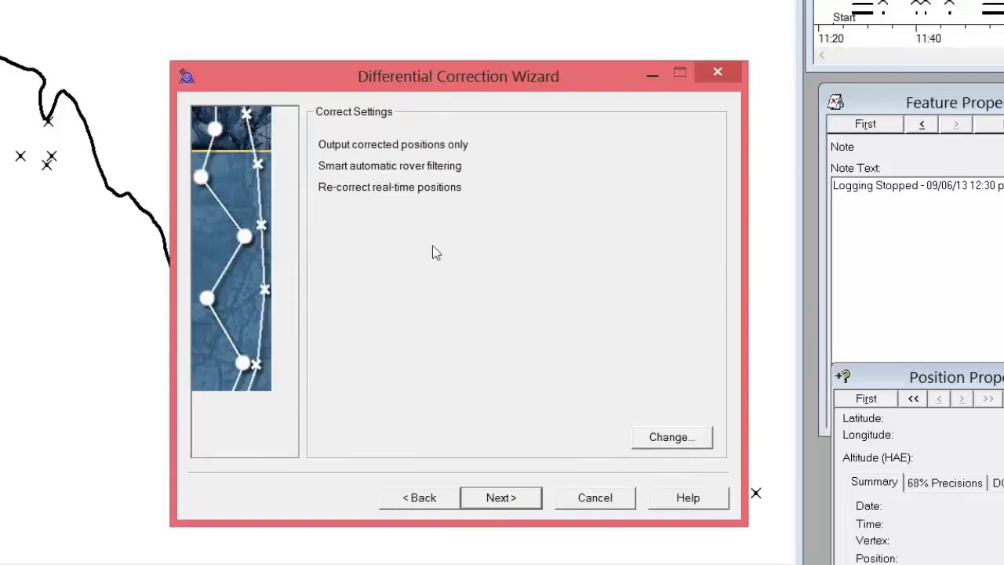
left_click(676, 445)
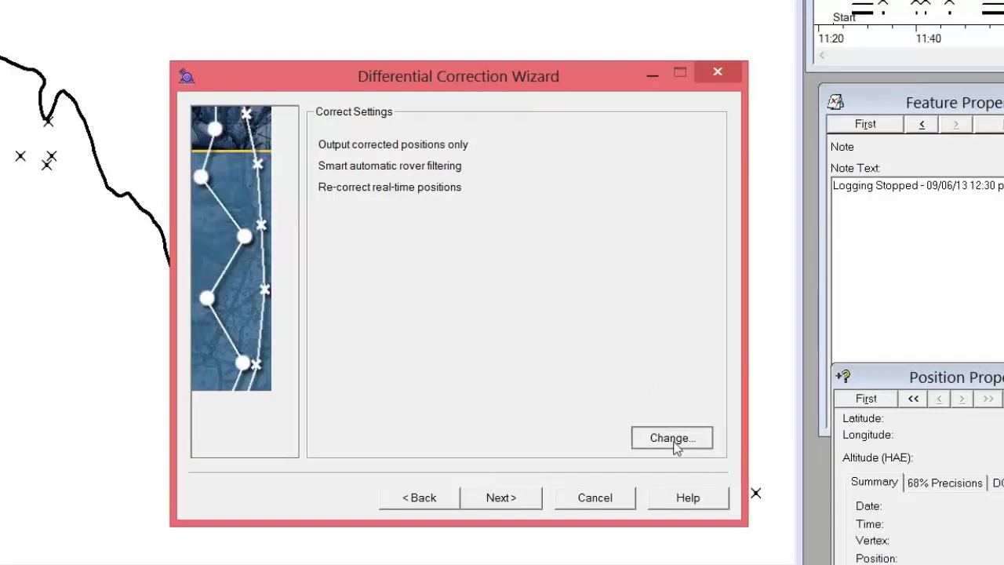
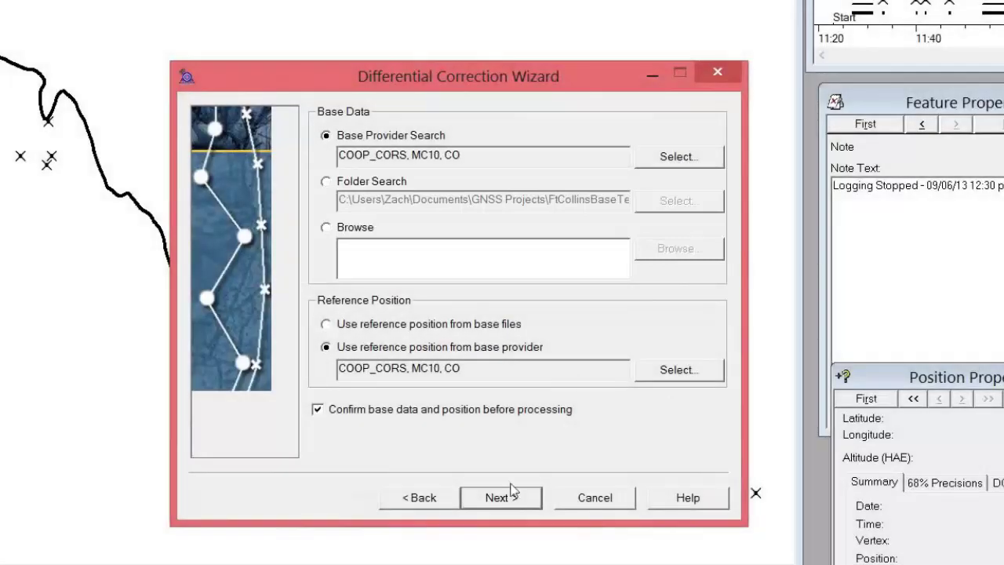
Choose COOP_CORS, MC10, CO as the base provider for the differential correction
left_click(694, 162)
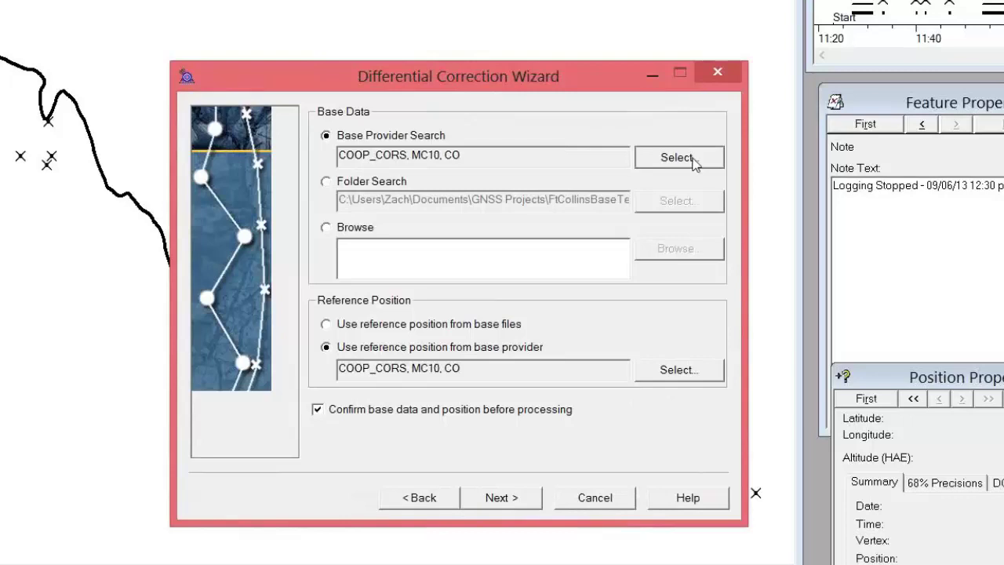
left_click(690, 157)
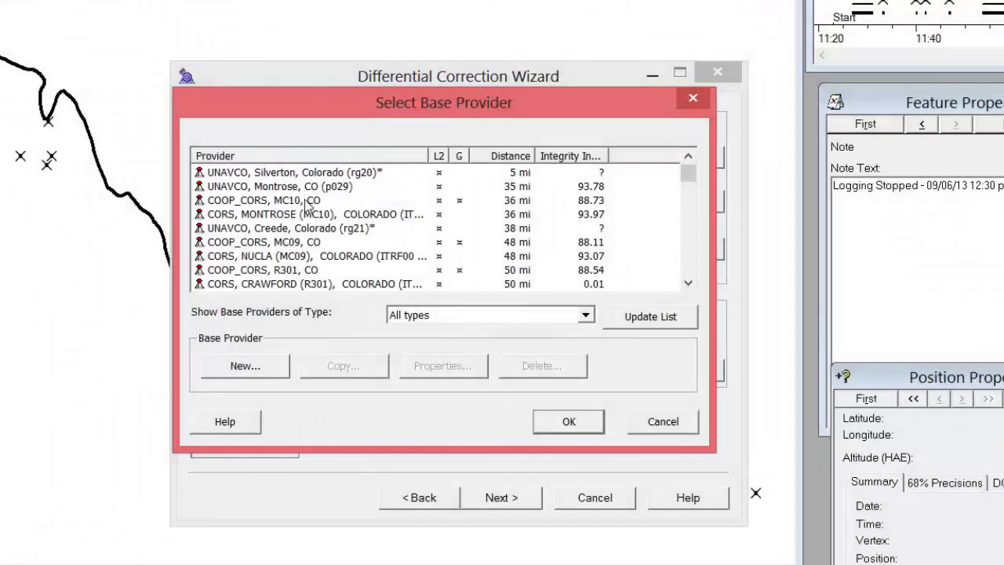
left_click(309, 202)
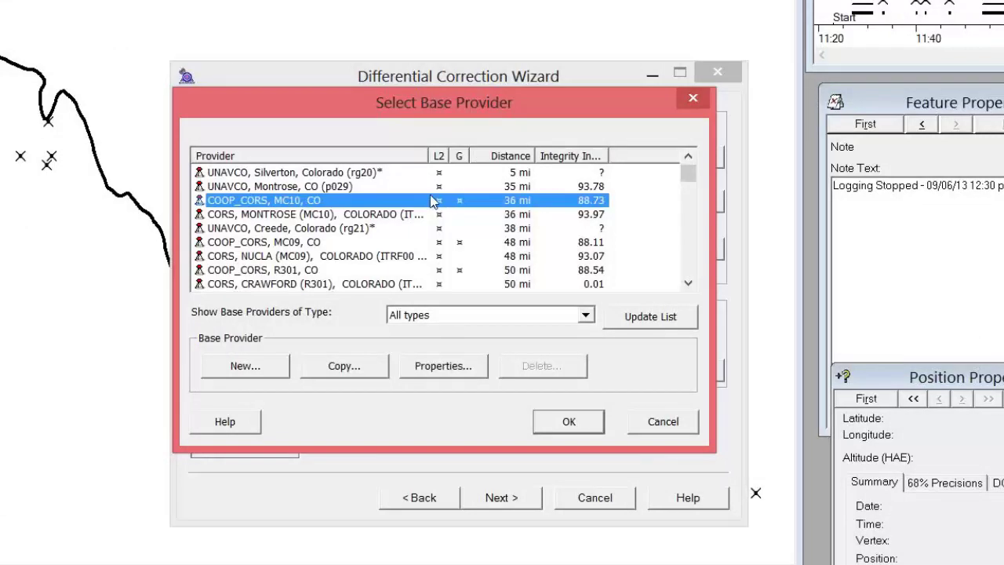
left_click(580, 424)
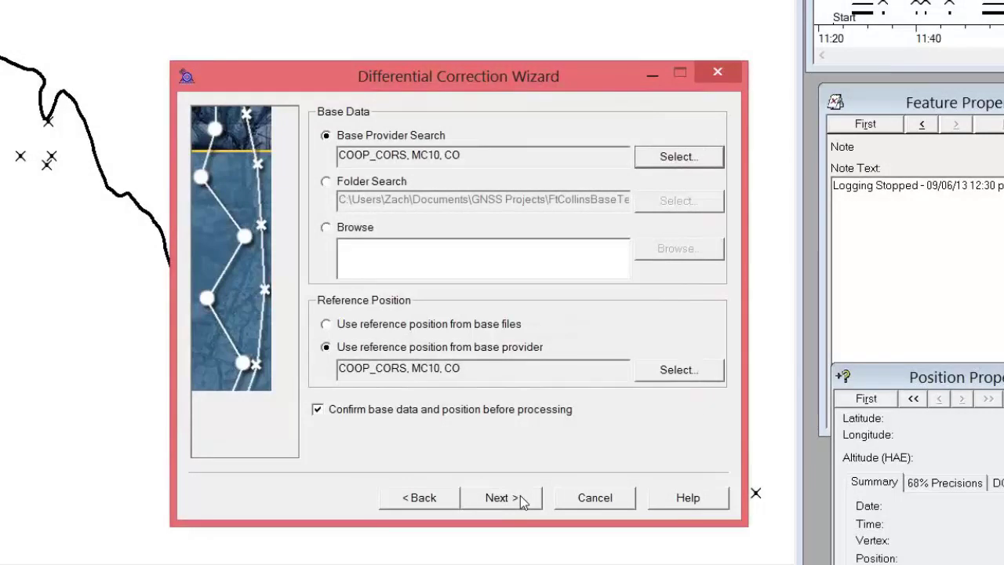
Run the differential correction into the project folder with a unique filename based on the input filename, confirming the base data
left_click(521, 498)
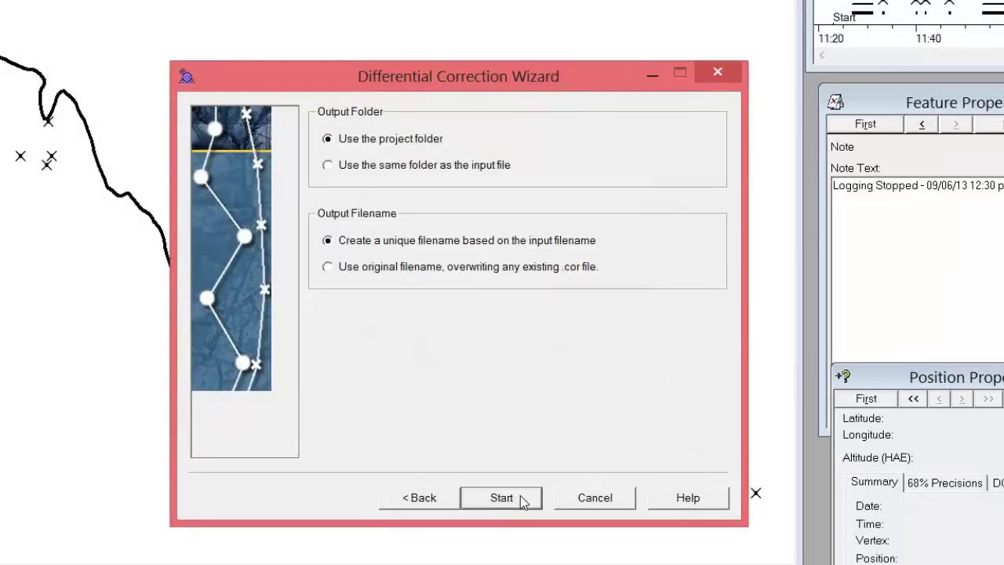
left_click(521, 497)
left_click(527, 504)
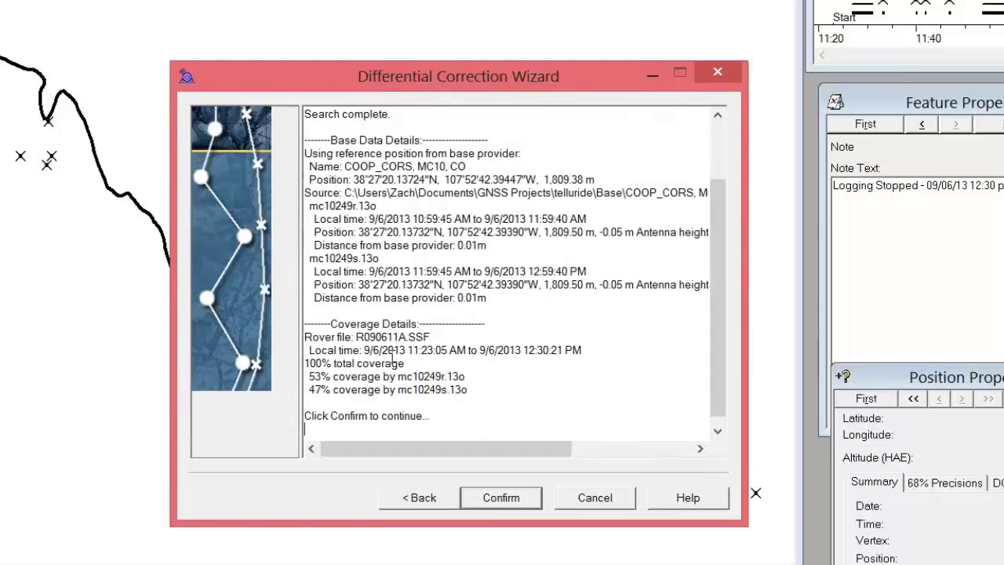
key("Return")
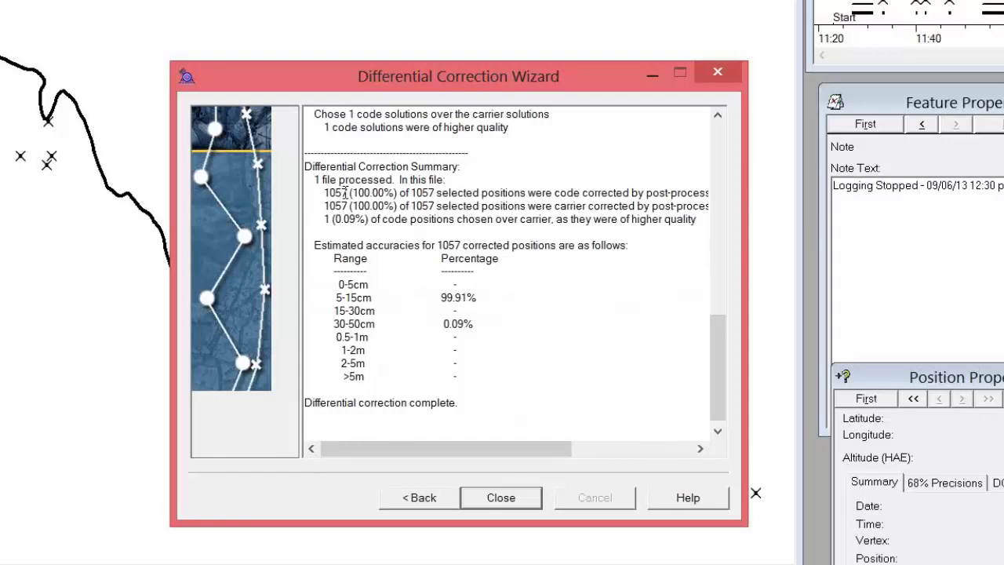
left_click(527, 508)
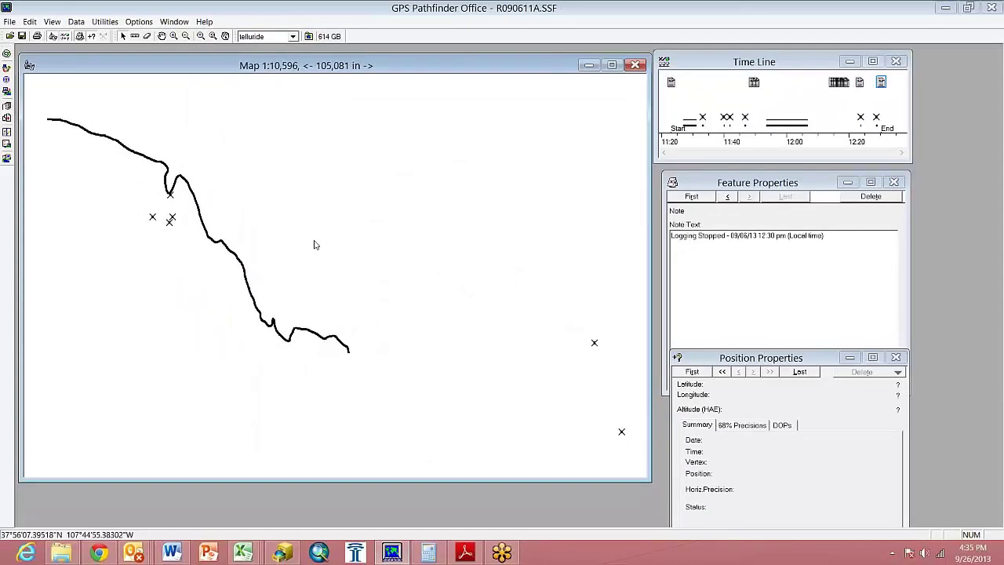
Close the uncorrected data file and open the corrected file R090611A.cor
left_click(11, 23)
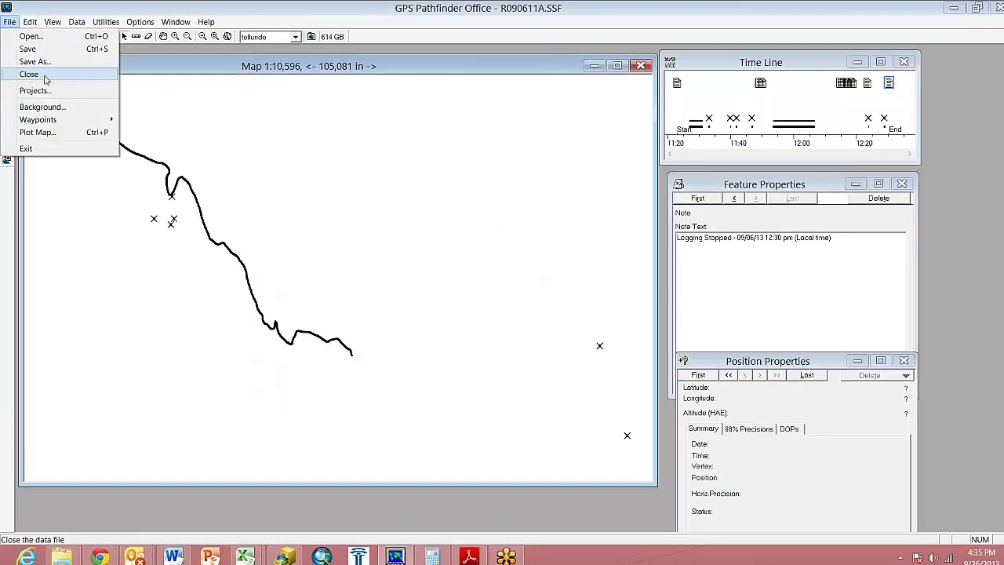
left_click(29, 74)
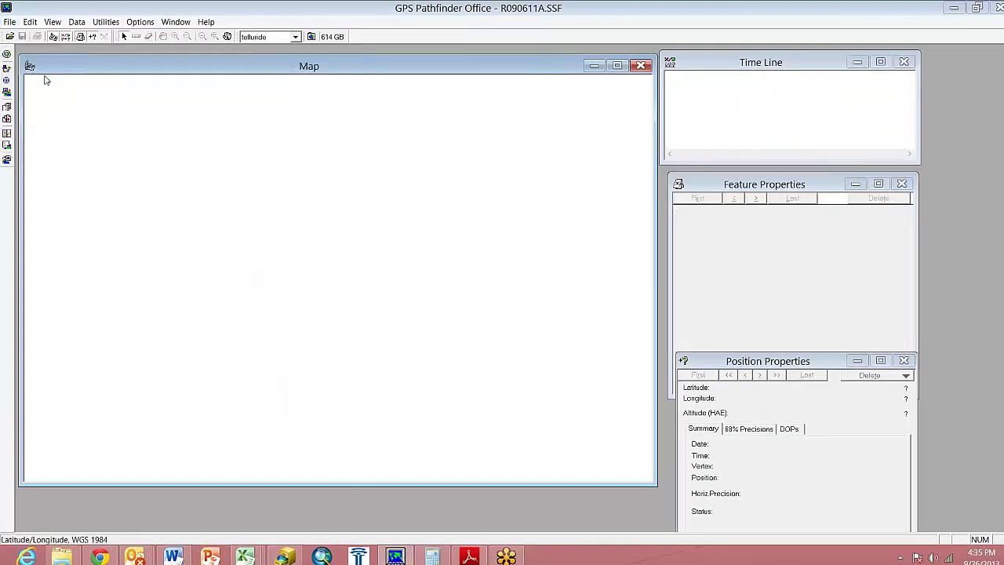
left_click(10, 37)
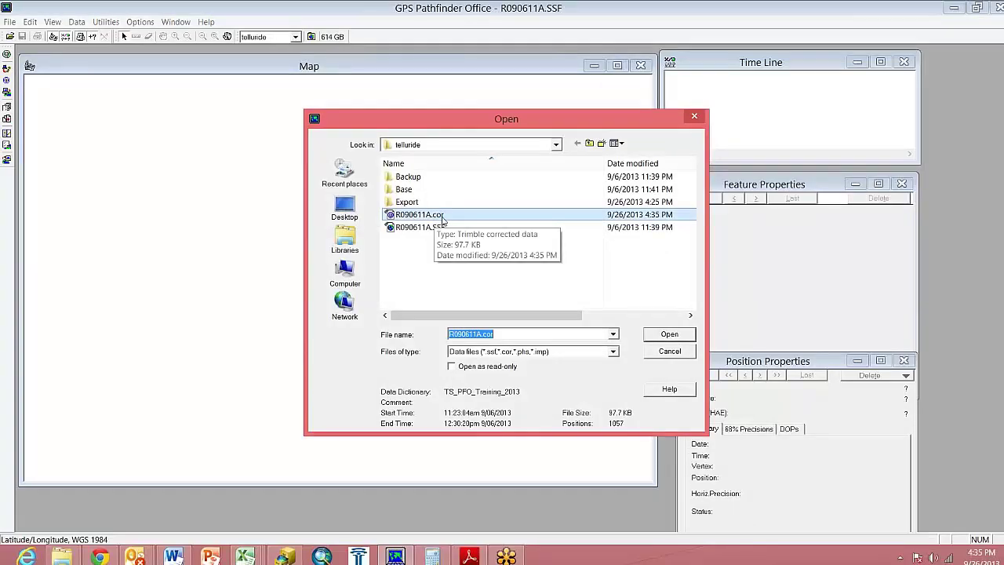
left_click(669, 335)
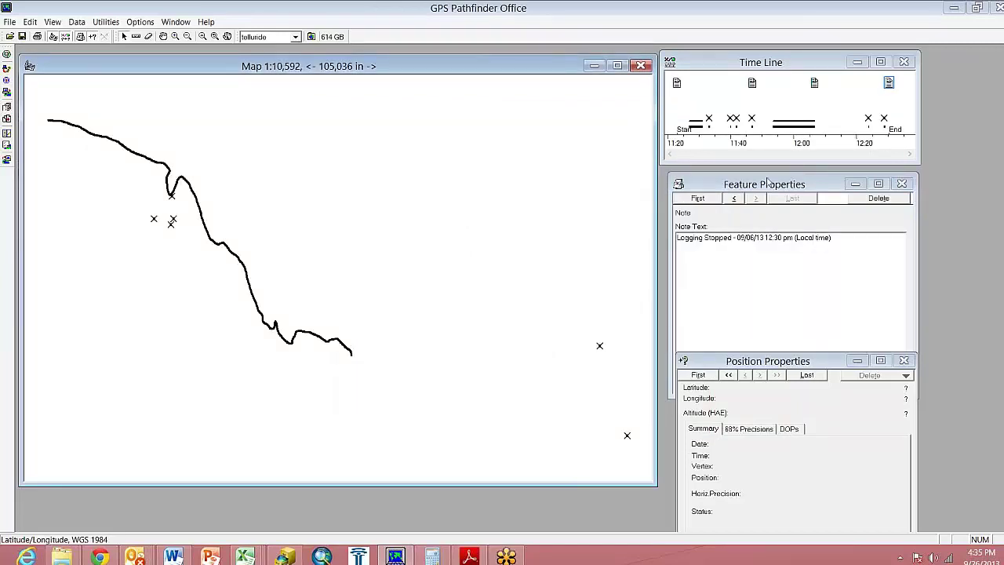
Select the first point feature on the Time Line and arrange the Time Line, Feature Properties and Position Properties windows over the map
left_click_drag(739, 63, 427, 122)
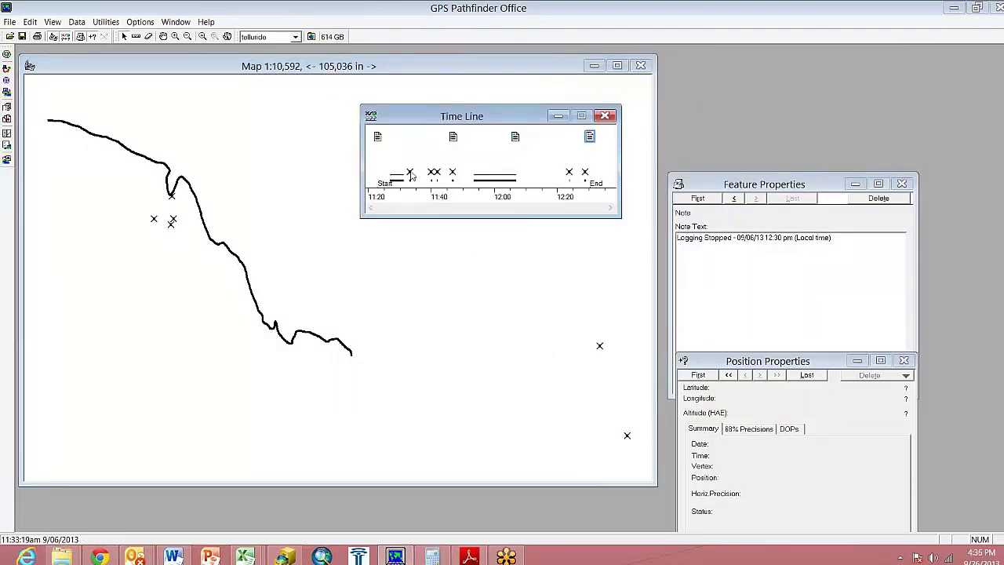
left_click(410, 173)
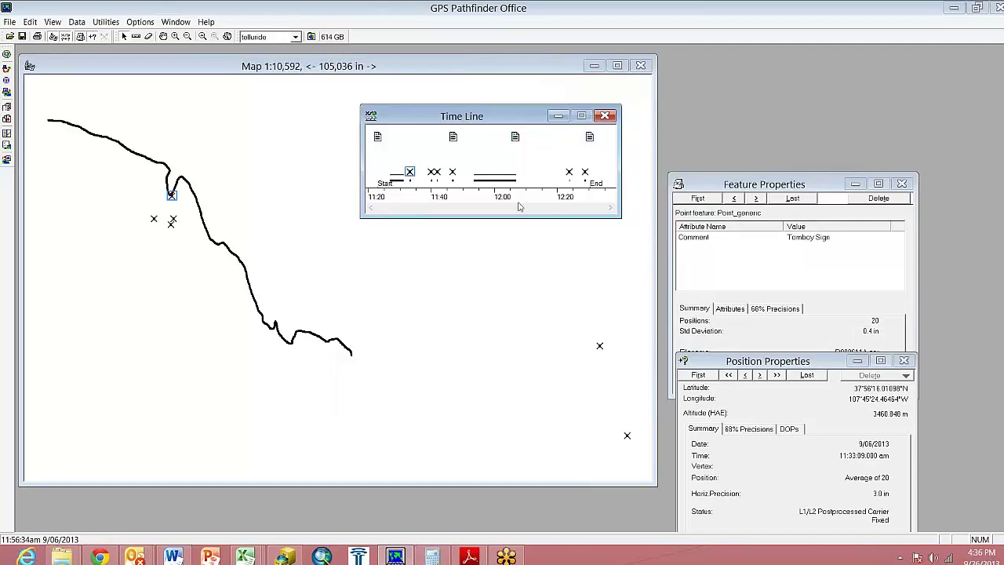
left_click_drag(679, 184, 390, 249)
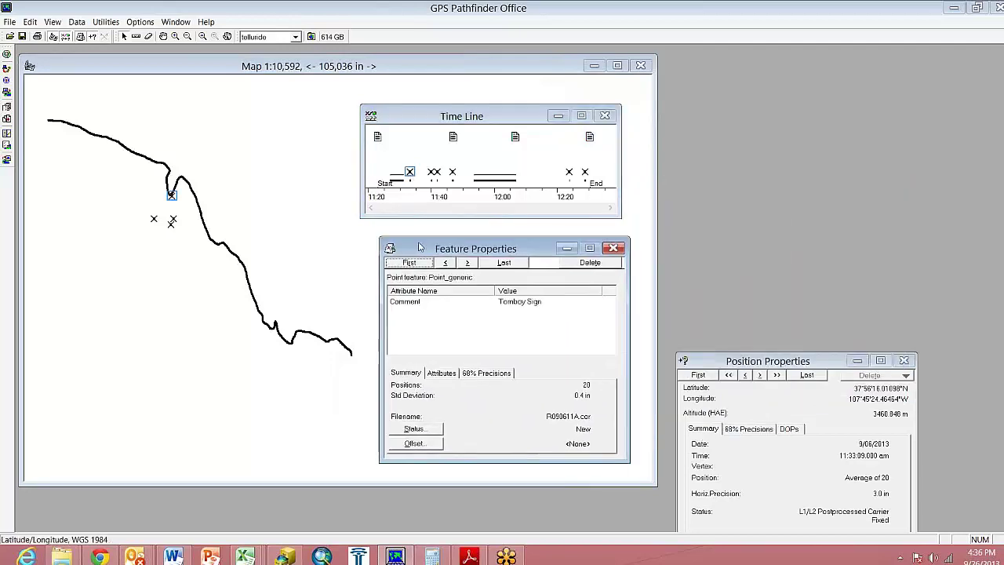
left_click(703, 365)
left_click_drag(704, 365, 261, 358)
left_click_drag(341, 357, 152, 323)
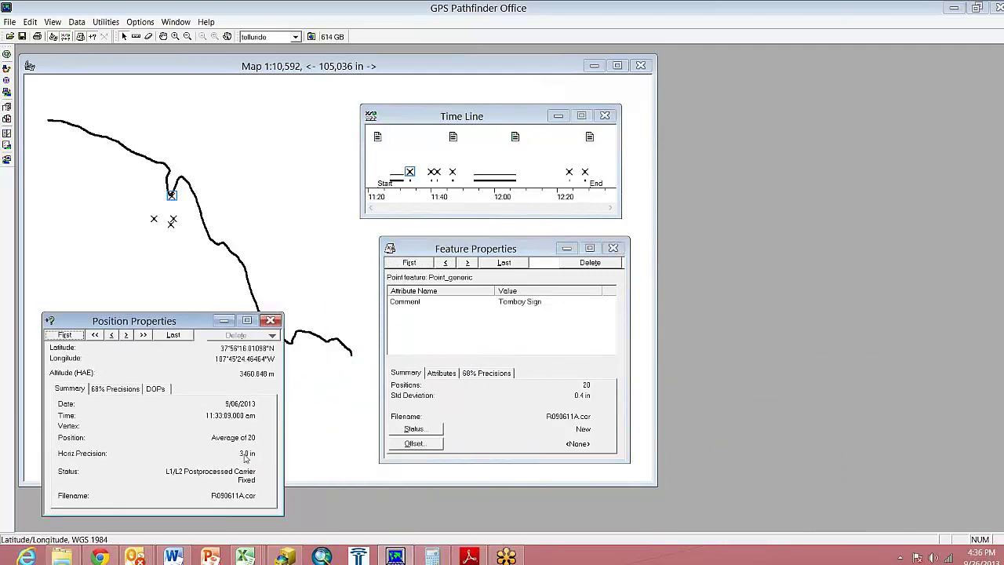